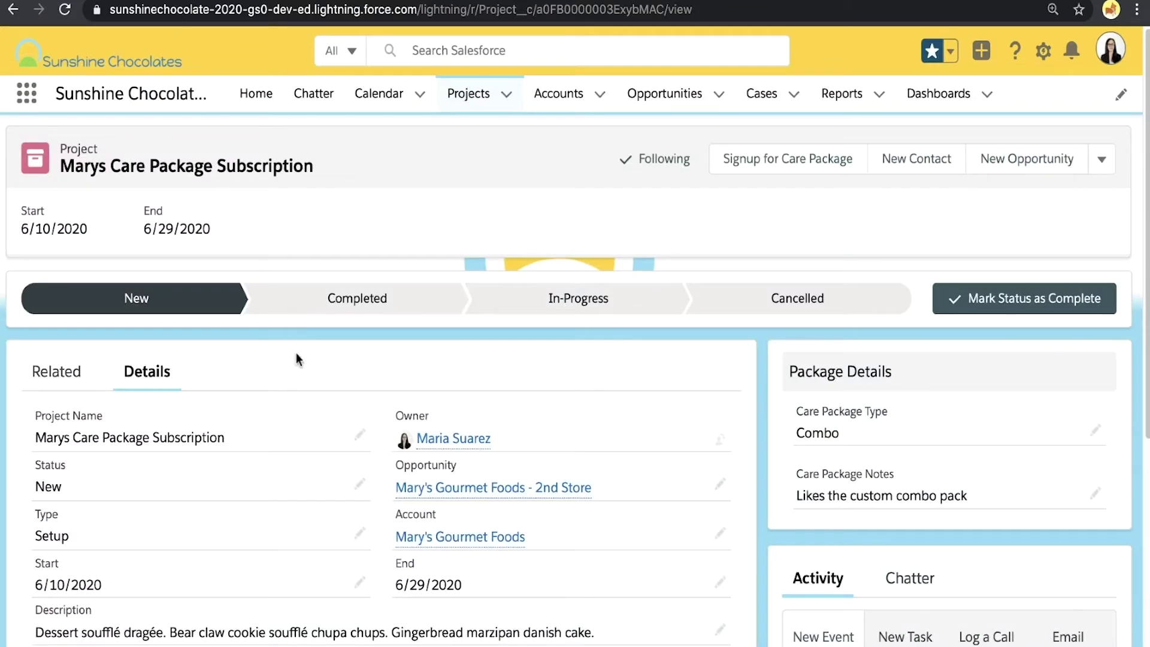
Open the Projects Record Page in Lightning App Builder with Edit Page from the gear menu.
{"action": "scroll", "coordinate": [296, 353], "scroll_direction": "down", "scroll_amount": 2}
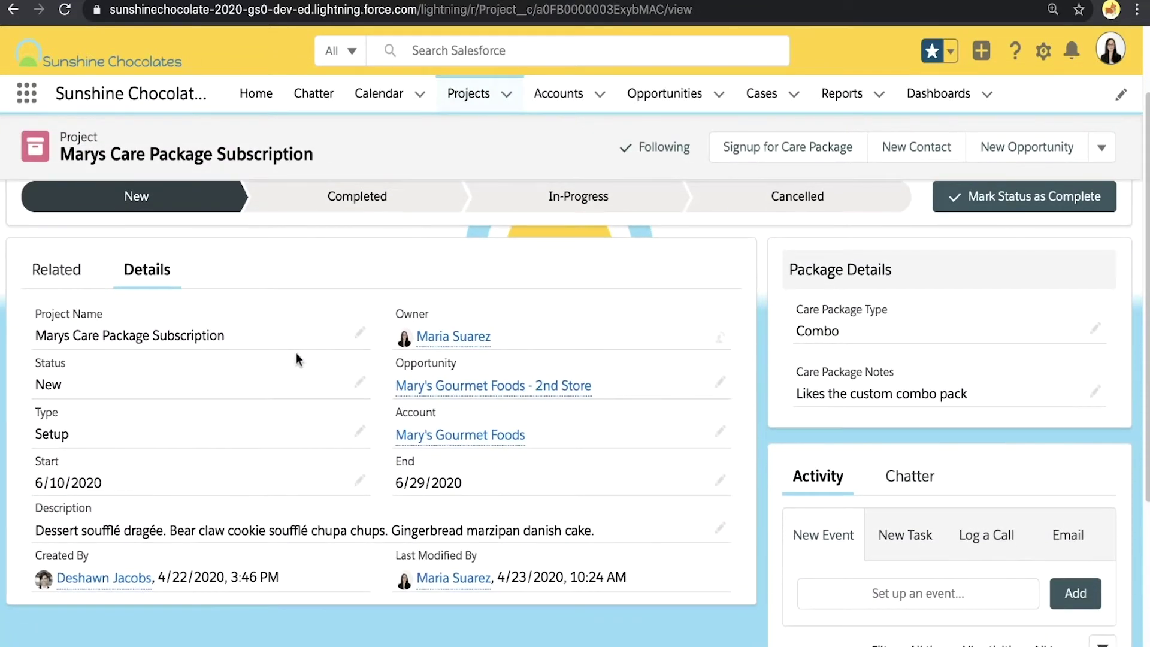
{"action": "scroll", "coordinate": [296, 358], "scroll_direction": "up", "scroll_amount": 1}
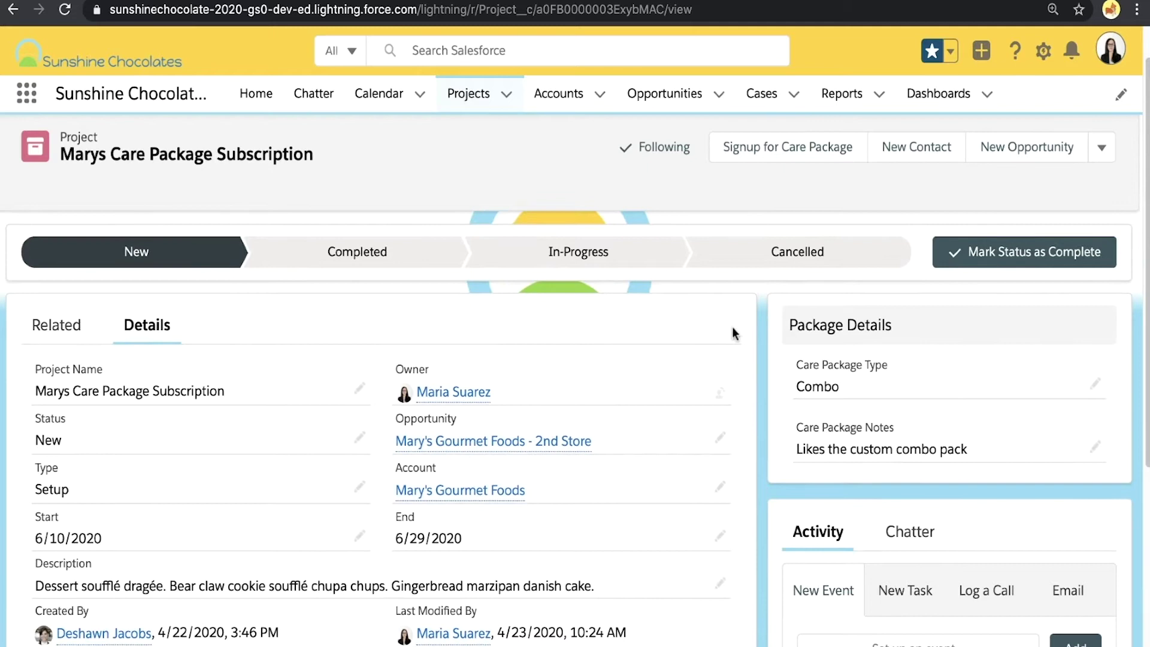
{"action": "scroll", "coordinate": [732, 326], "scroll_direction": "up", "scroll_amount": 1}
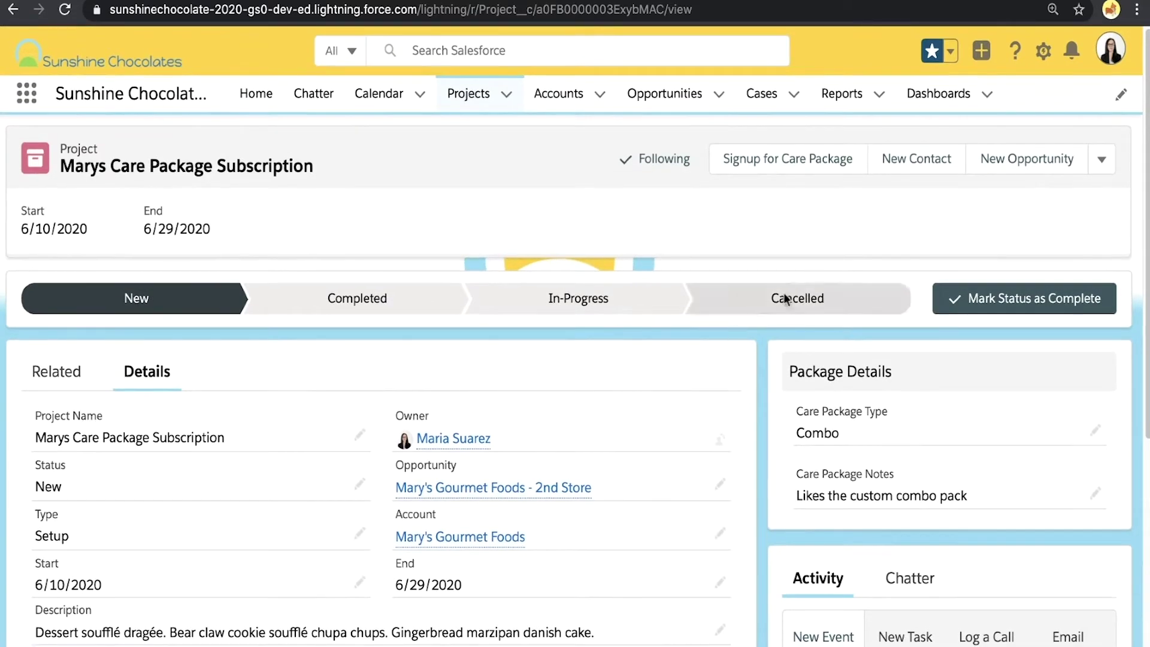
{"action": "left_click", "coordinate": [1044, 52]}
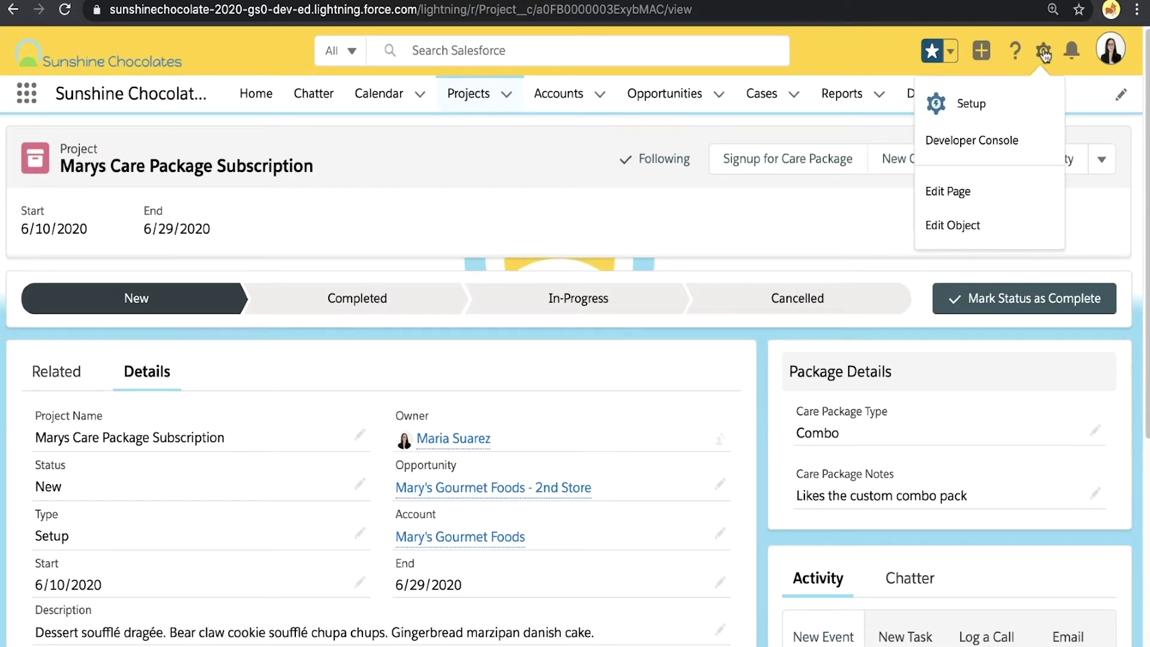
{"action": "left_click", "coordinate": [981, 191]}
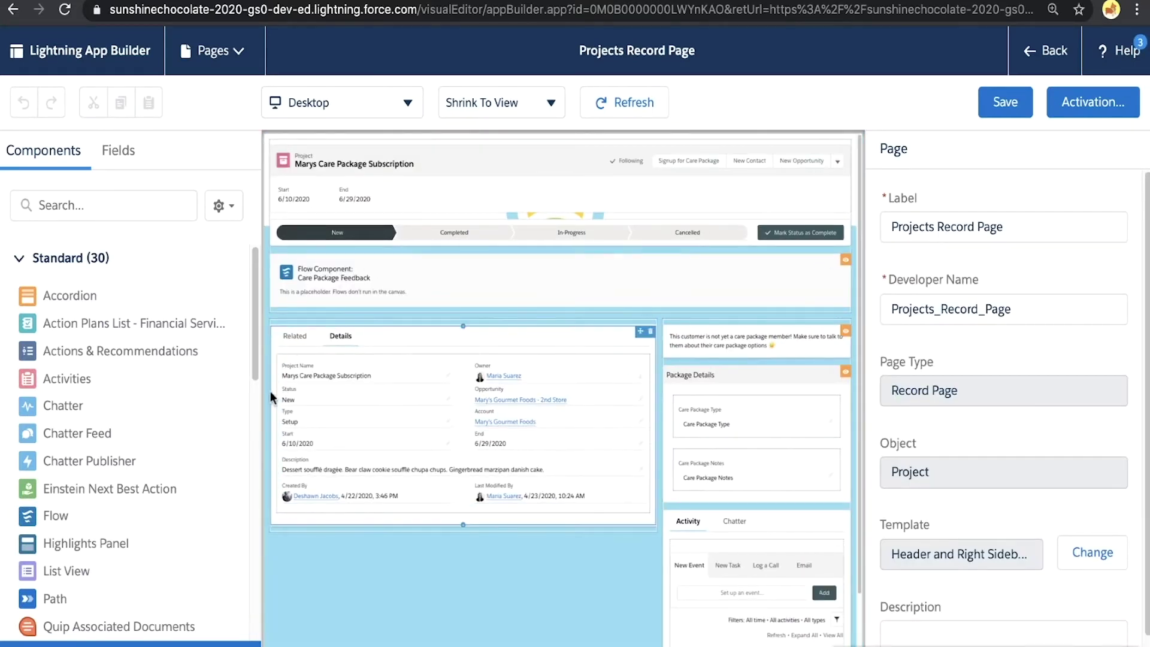
{"action": "scroll", "coordinate": [271, 391], "scroll_direction": "down", "scroll_amount": 2}
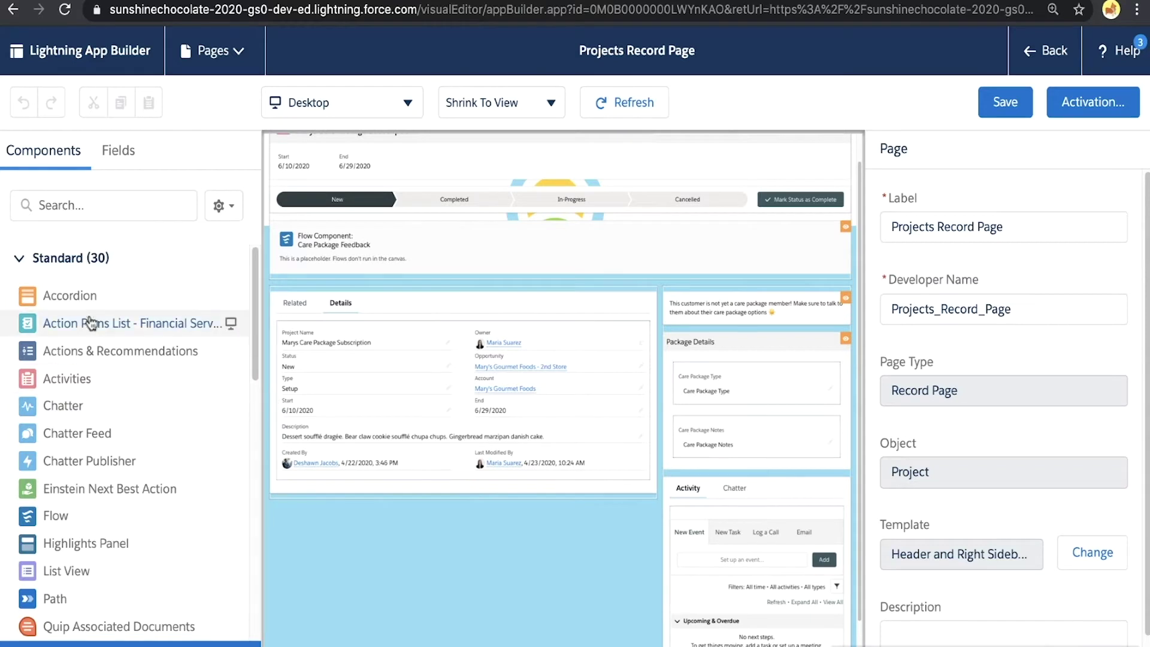
Add a field section labelled 'Warehouse Details' to the Details tab.
{"action": "left_click", "coordinate": [127, 153]}
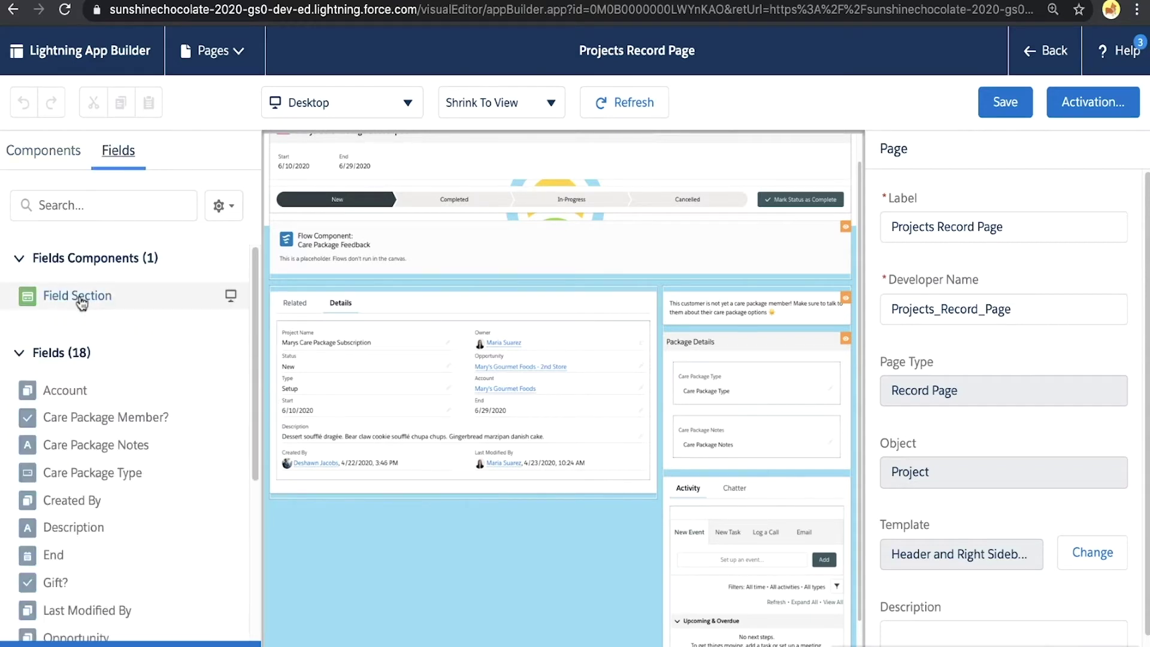
{"action": "left_click_drag", "start_coordinate": [81, 304], "coordinate": [294, 321]}
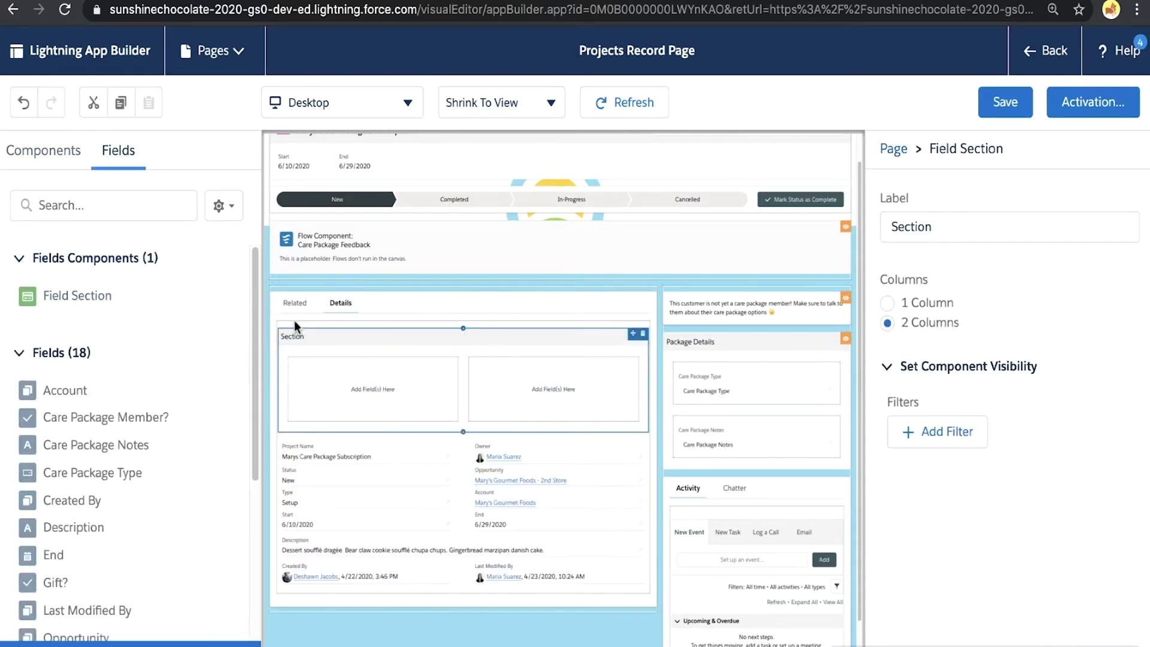
{"action": "double_click", "coordinate": [918, 225]}
{"action": "type", "text": "Wa"}
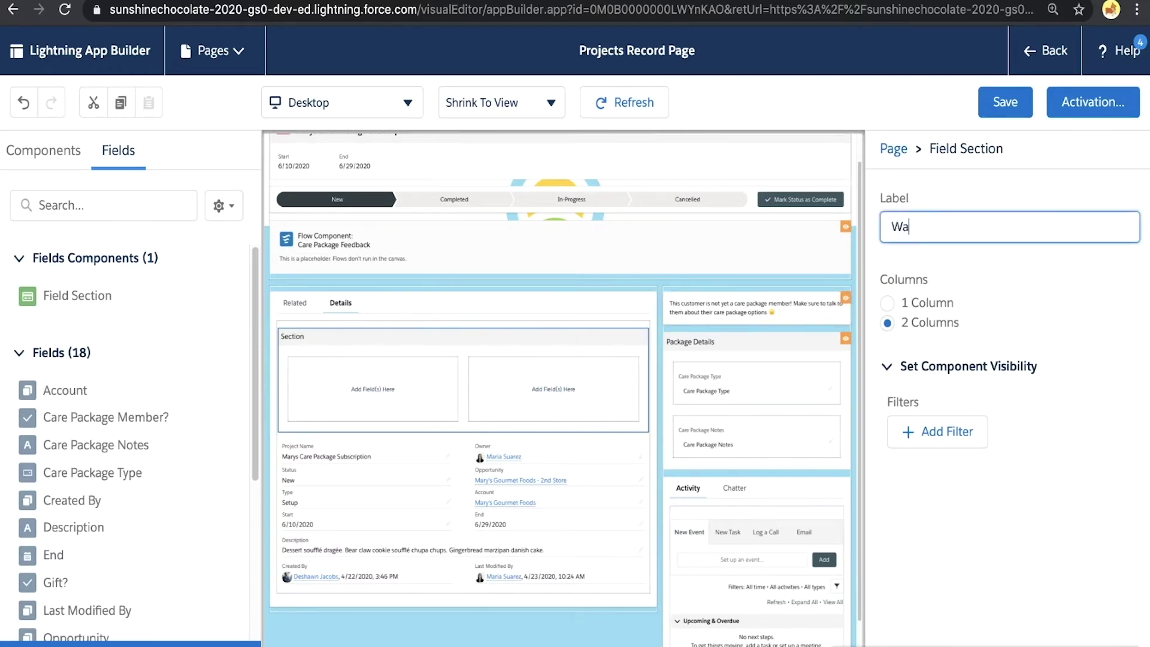
{"action": "type", "text": "rehouse Details"}
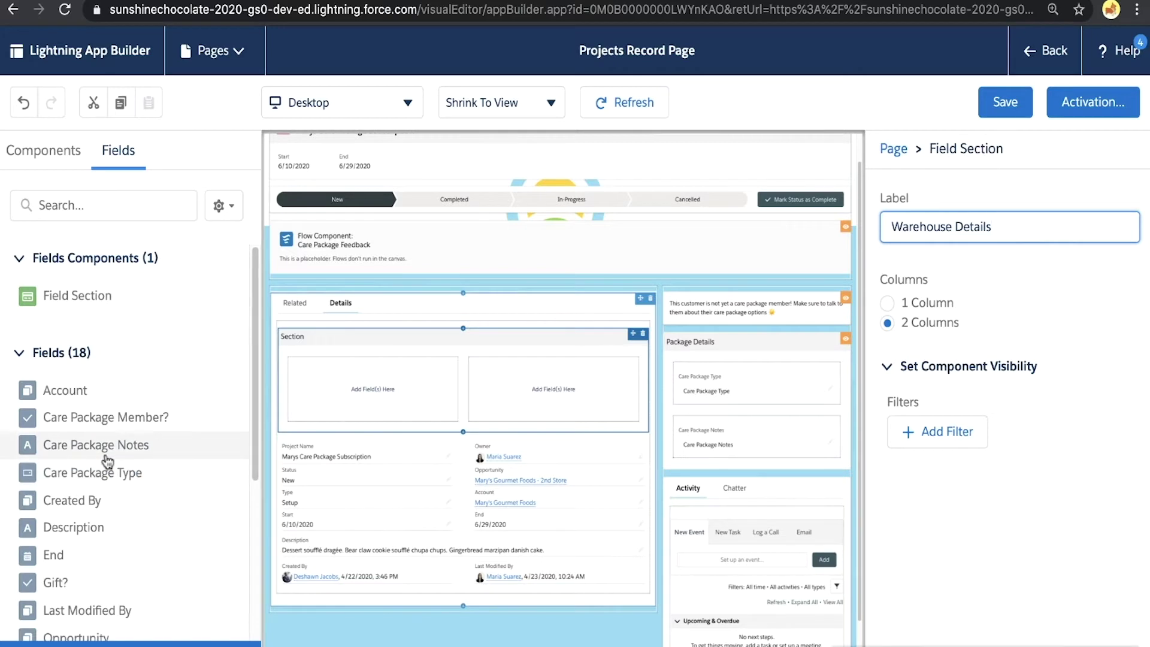
Place Warehouse Status in the section's left column and Warehouse Notes in the right.
{"action": "scroll", "coordinate": [108, 460], "scroll_direction": "down", "scroll_amount": 5}
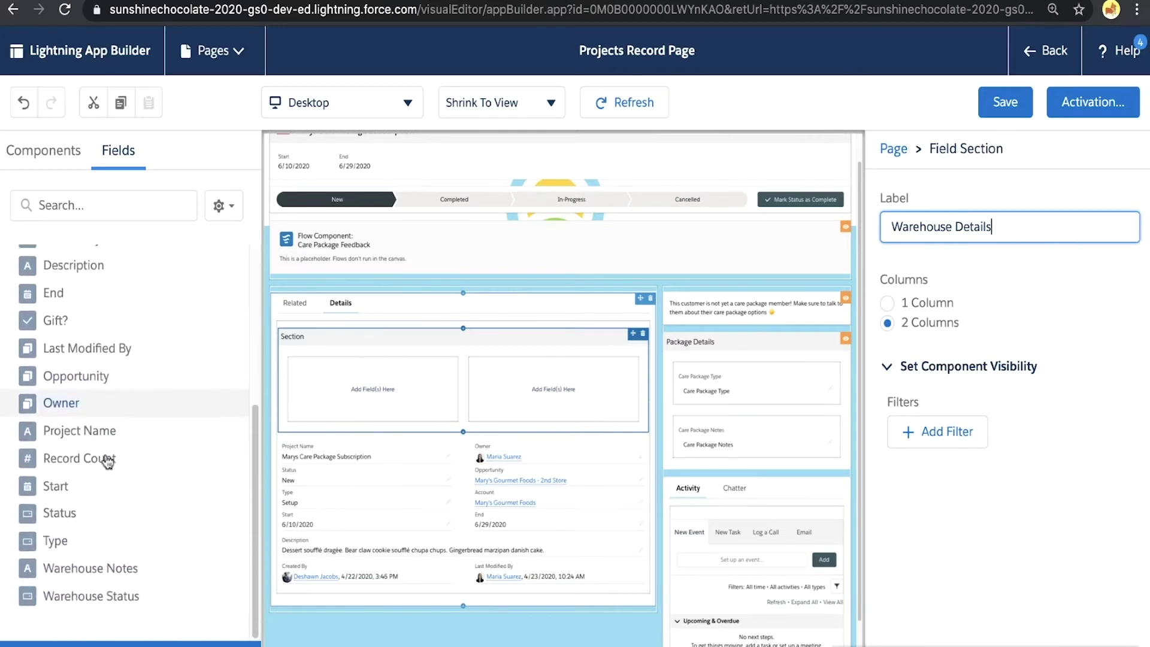
{"action": "left_click_drag", "start_coordinate": [108, 593], "coordinate": [353, 394]}
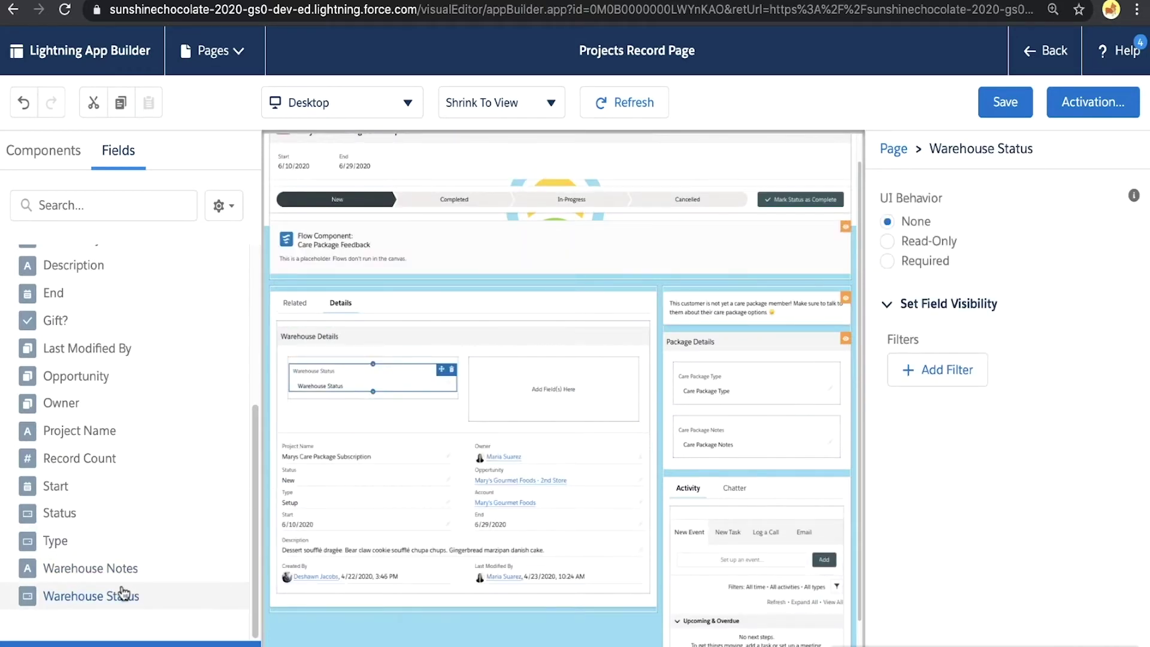
{"action": "left_click_drag", "start_coordinate": [116, 572], "coordinate": [506, 399]}
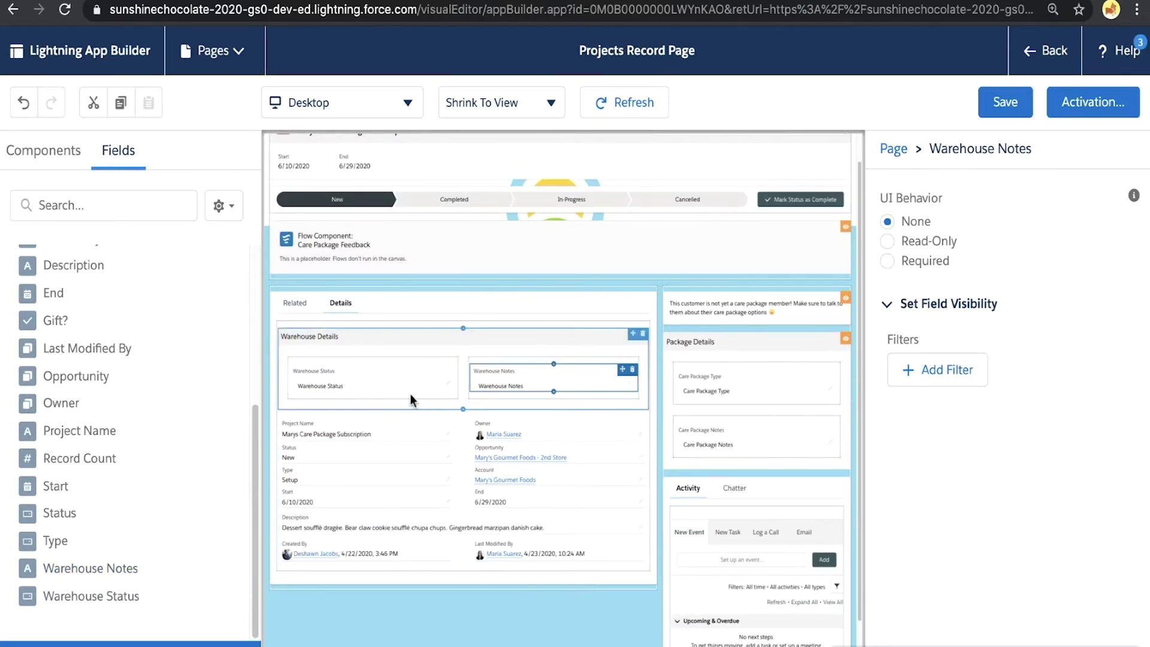
Give the Warehouse Details section a visibility filter: Care Package Member? Equal True.
{"action": "left_click", "coordinate": [376, 339]}
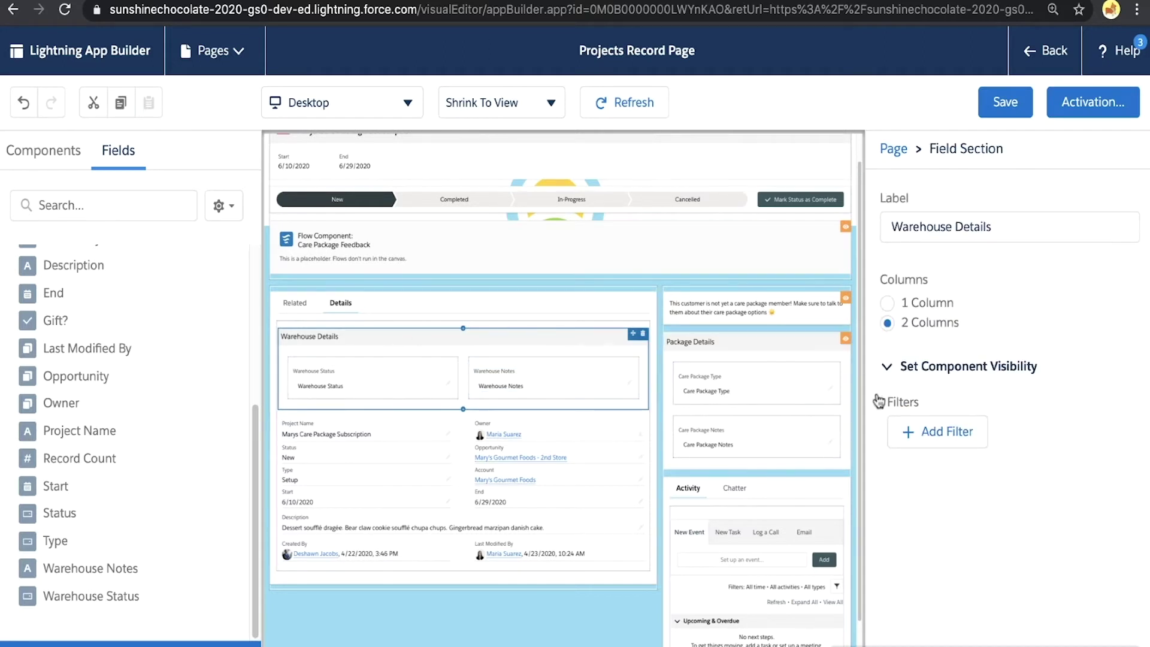
{"action": "left_click", "coordinate": [924, 442]}
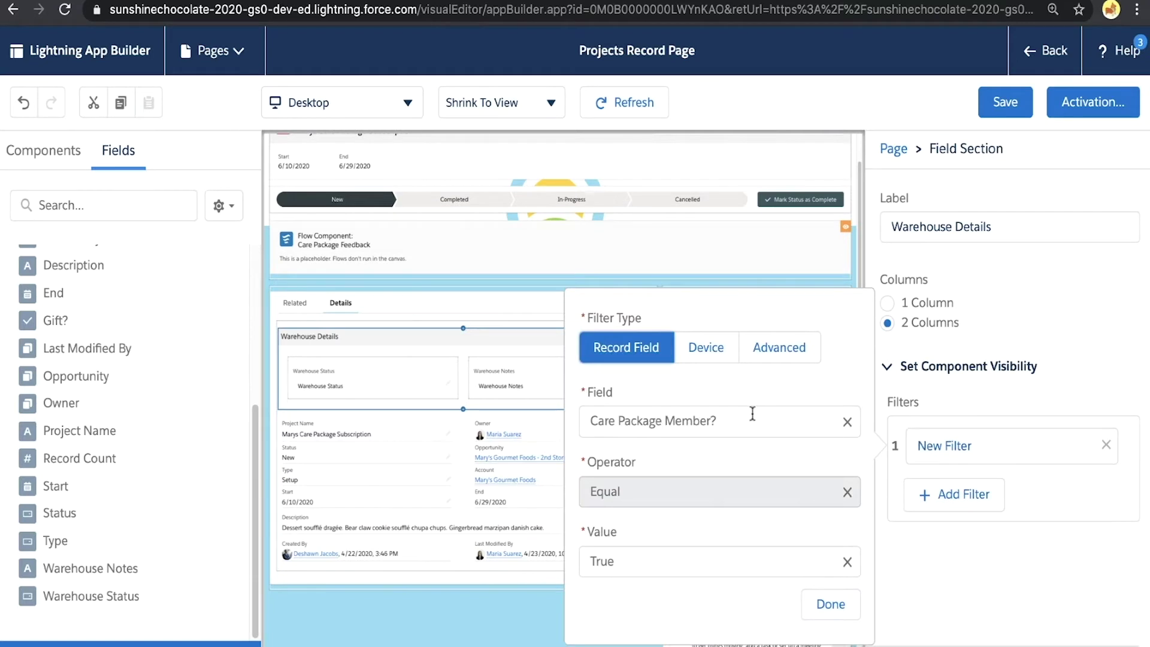
{"action": "left_click", "coordinate": [835, 607]}
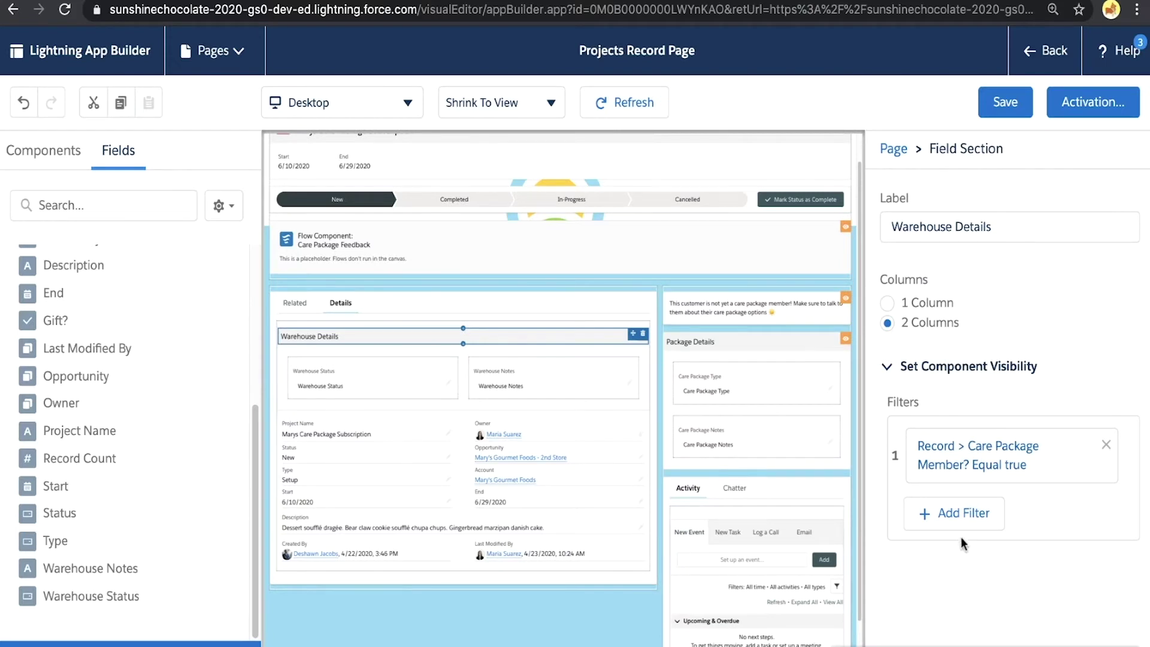
Add a second visibility filter to the section as an Advanced filter.
{"action": "left_click", "coordinate": [957, 514]}
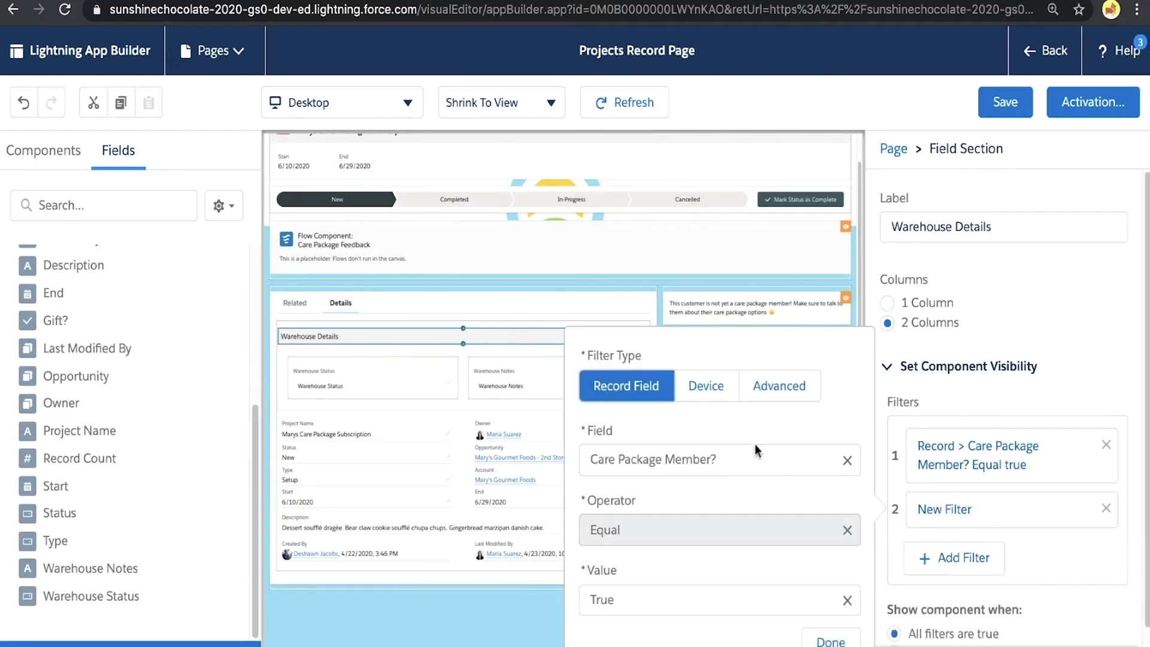
{"action": "left_click", "coordinate": [780, 386]}
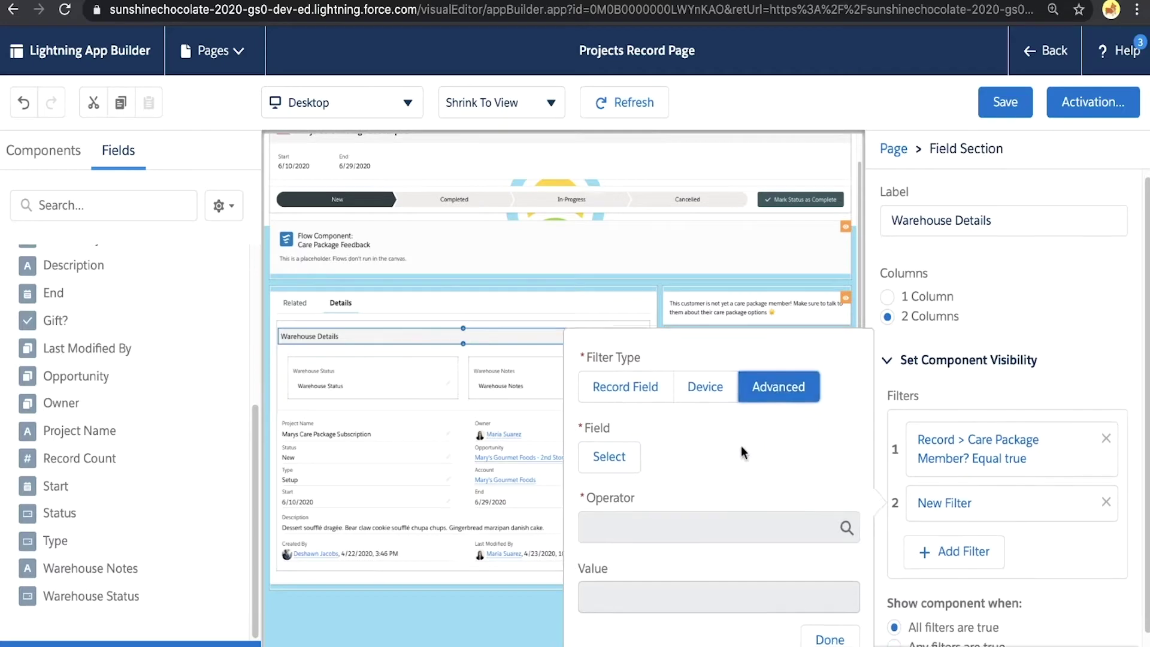
{"action": "scroll", "coordinate": [743, 453], "scroll_direction": "down", "scroll_amount": 1}
Pick User > Profile > Name as the field for the second visibility filter.
{"action": "left_click", "coordinate": [602, 417]}
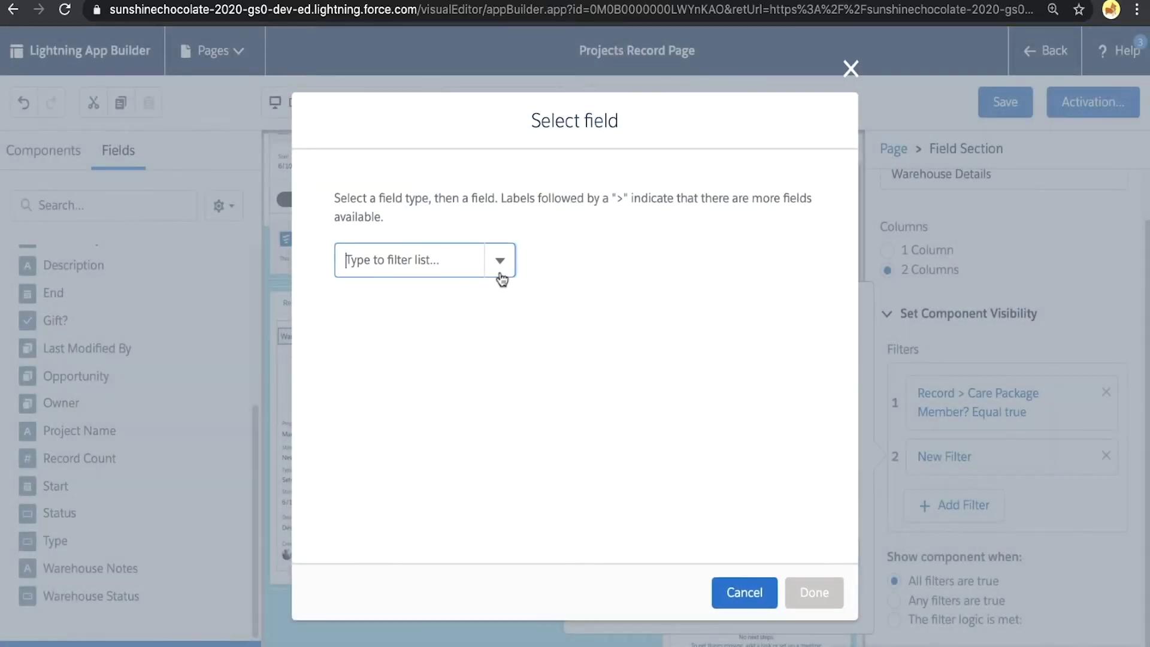
{"action": "left_click", "coordinate": [501, 263]}
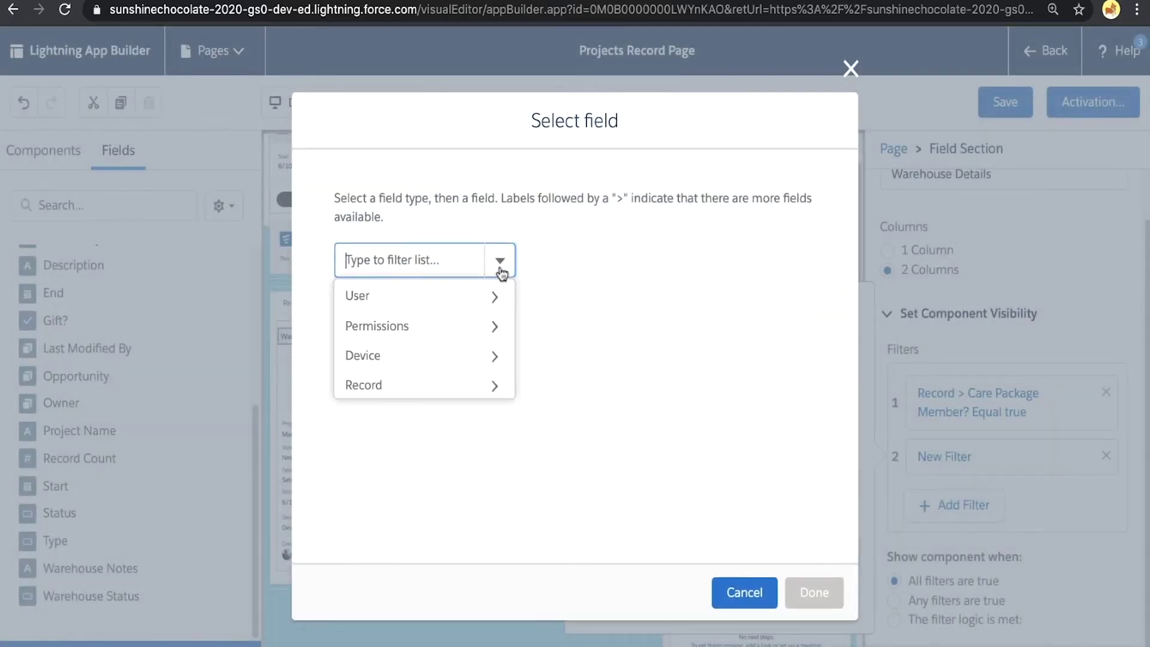
{"action": "left_click", "coordinate": [496, 303]}
{"action": "left_click", "coordinate": [546, 266]}
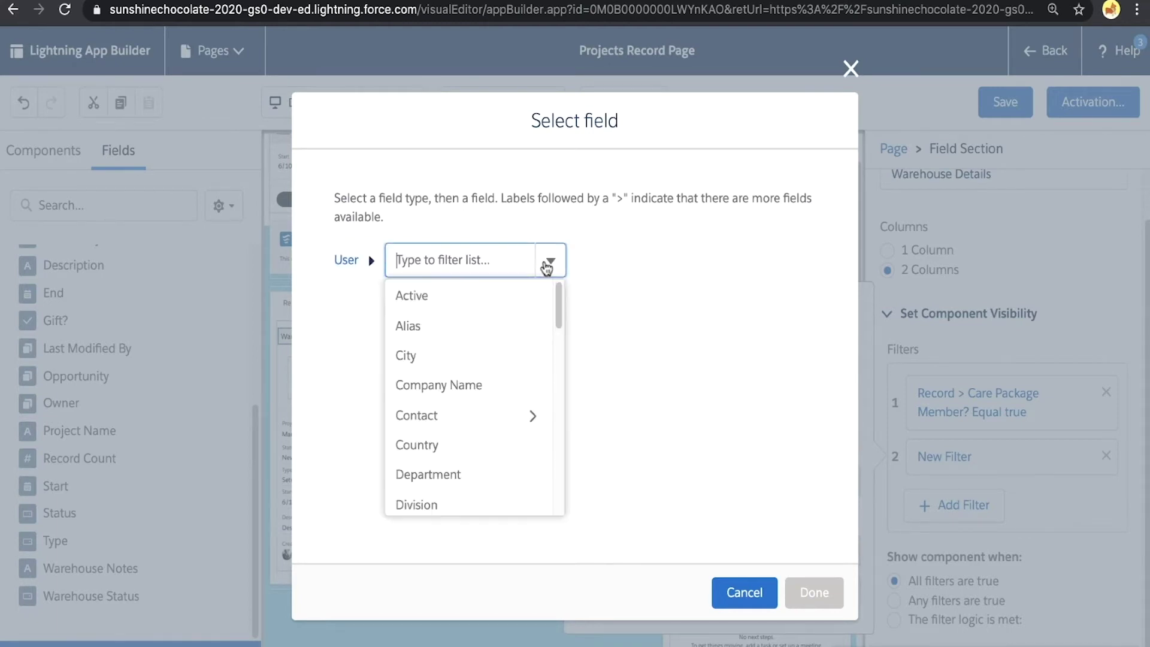
{"action": "left_click_drag", "start_coordinate": [558, 304], "coordinate": [558, 453]}
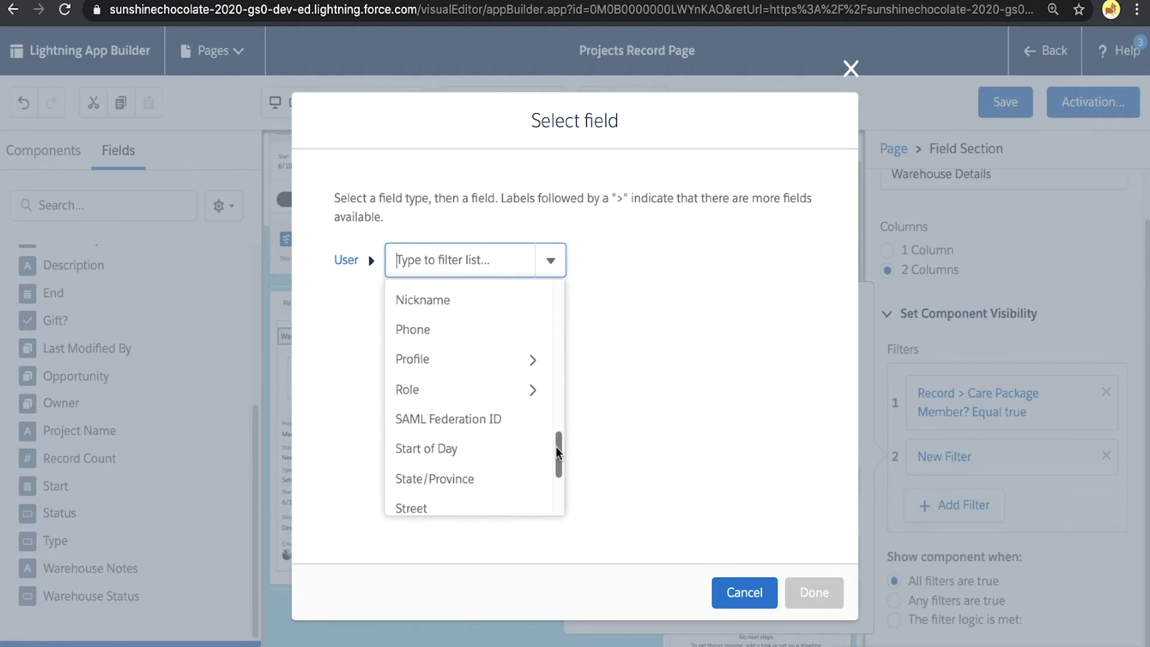
{"action": "left_click", "coordinate": [483, 372]}
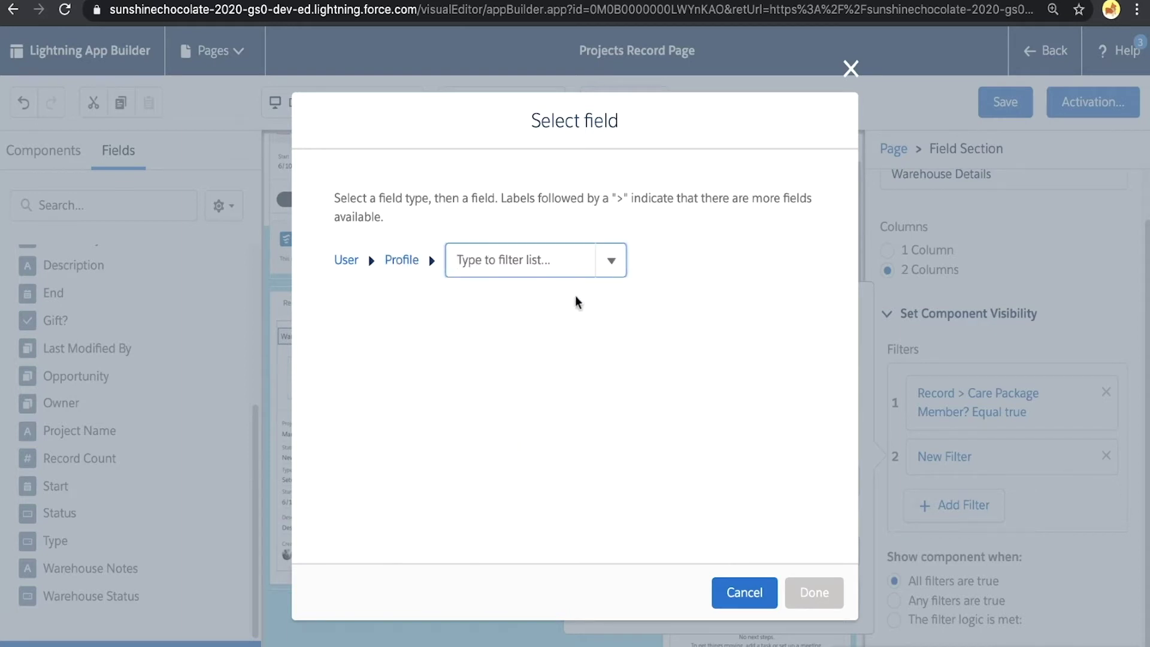
{"action": "left_click", "coordinate": [612, 262]}
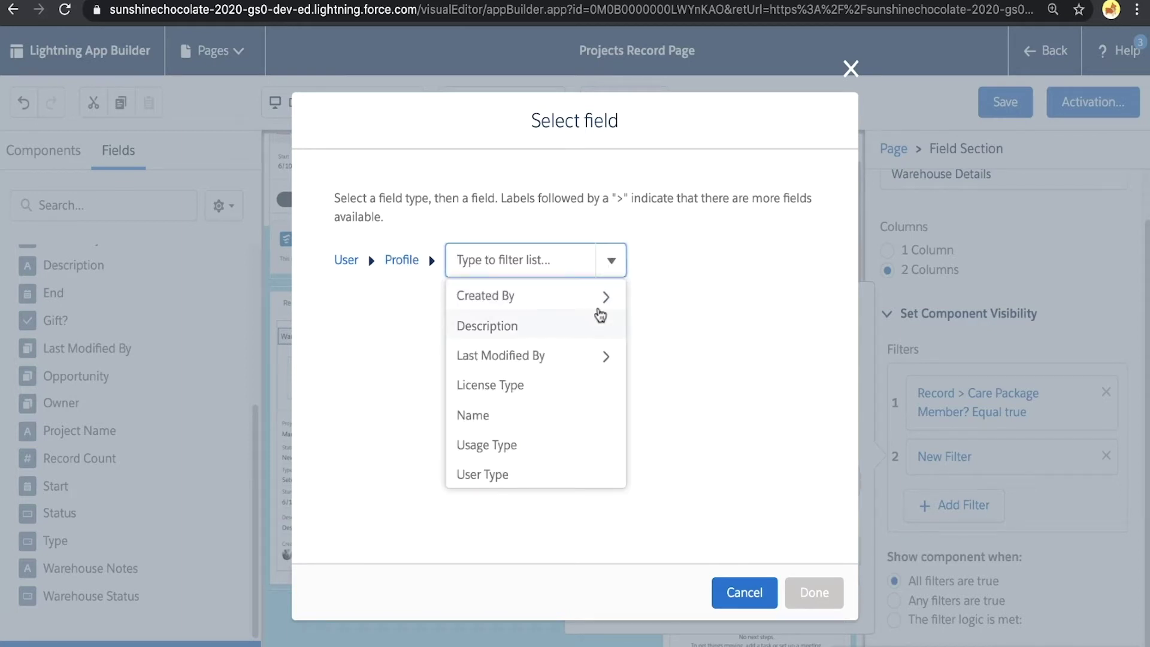
{"action": "left_click", "coordinate": [582, 421]}
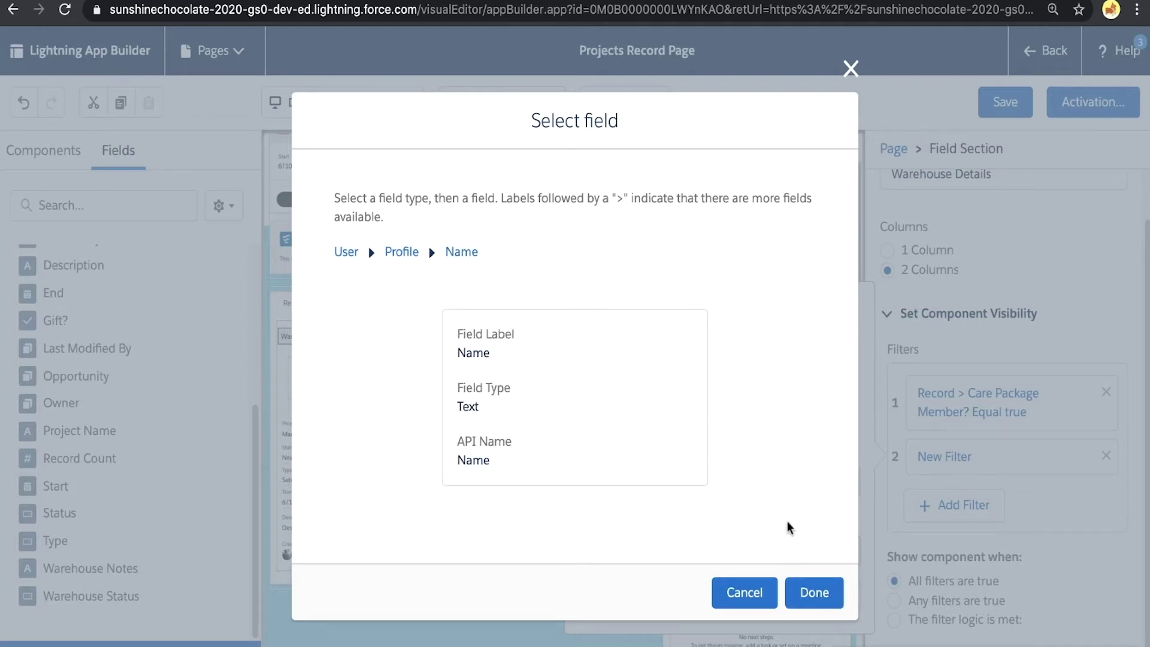
Complete the filter with Contains and value 'Warehouse', then apply it.
{"action": "left_click", "coordinate": [815, 596]}
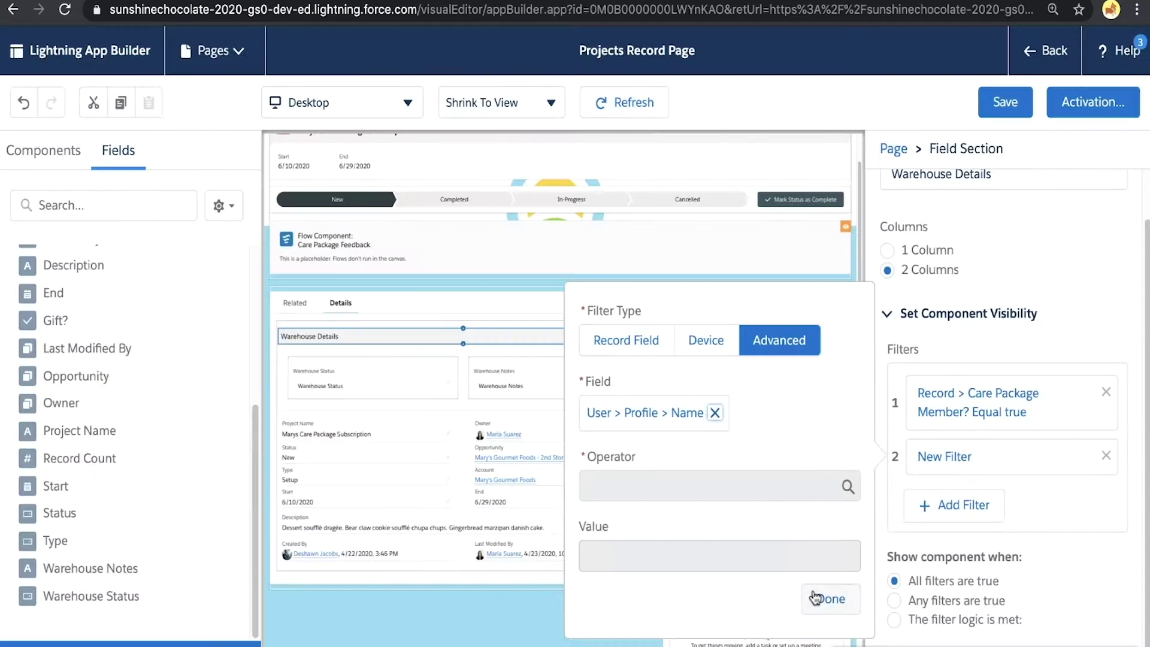
{"action": "left_click", "coordinate": [713, 548]}
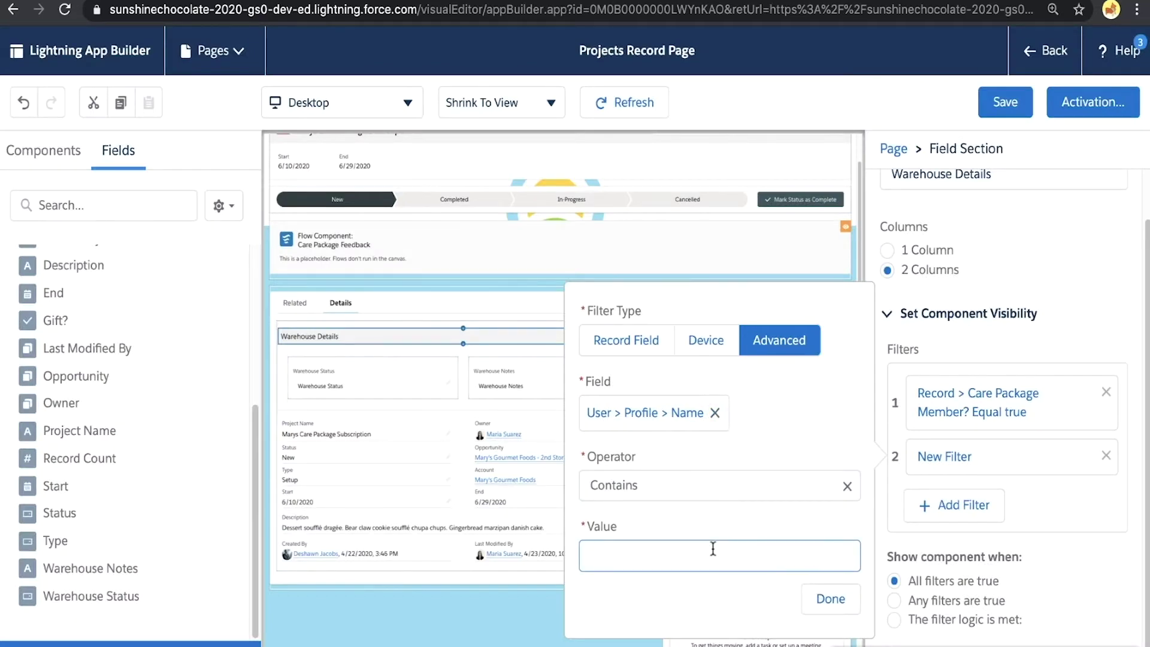
{"action": "type", "text": "Warehouse"}
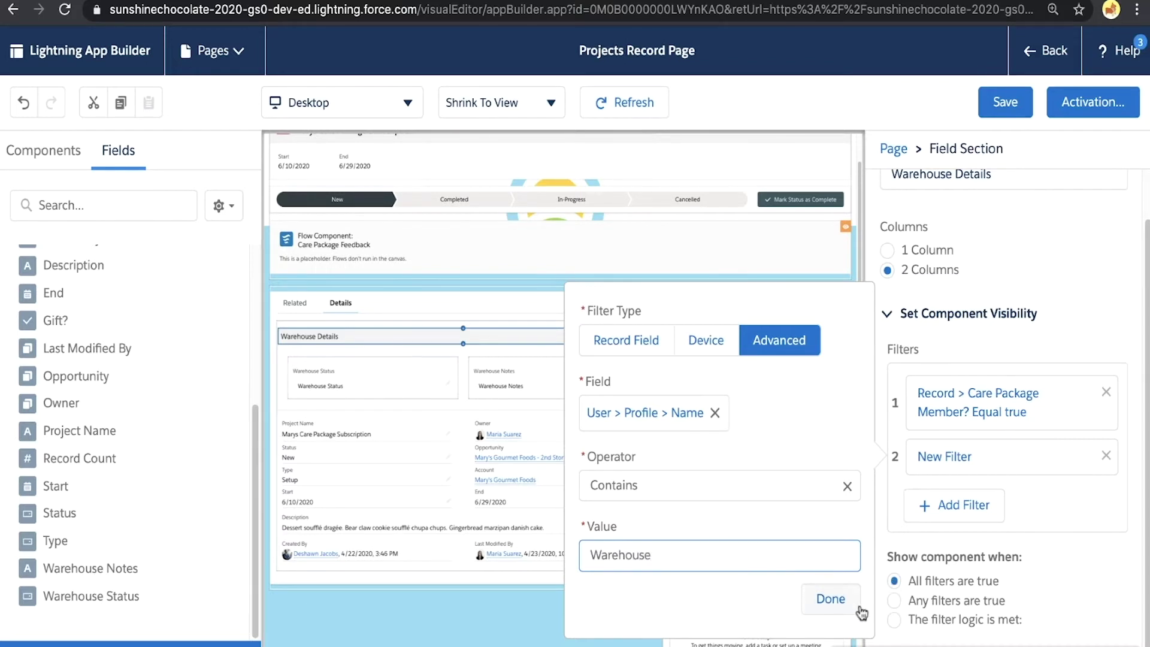
{"action": "left_click", "coordinate": [837, 608]}
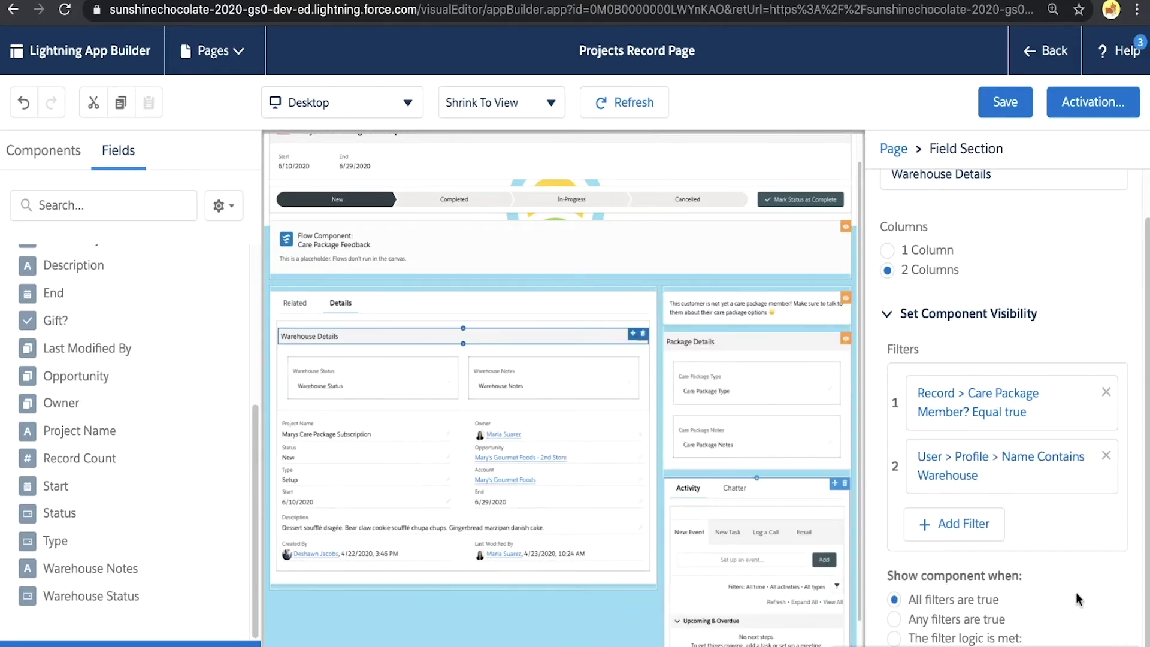
{"action": "scroll", "coordinate": [1079, 600], "scroll_direction": "down", "scroll_amount": 1}
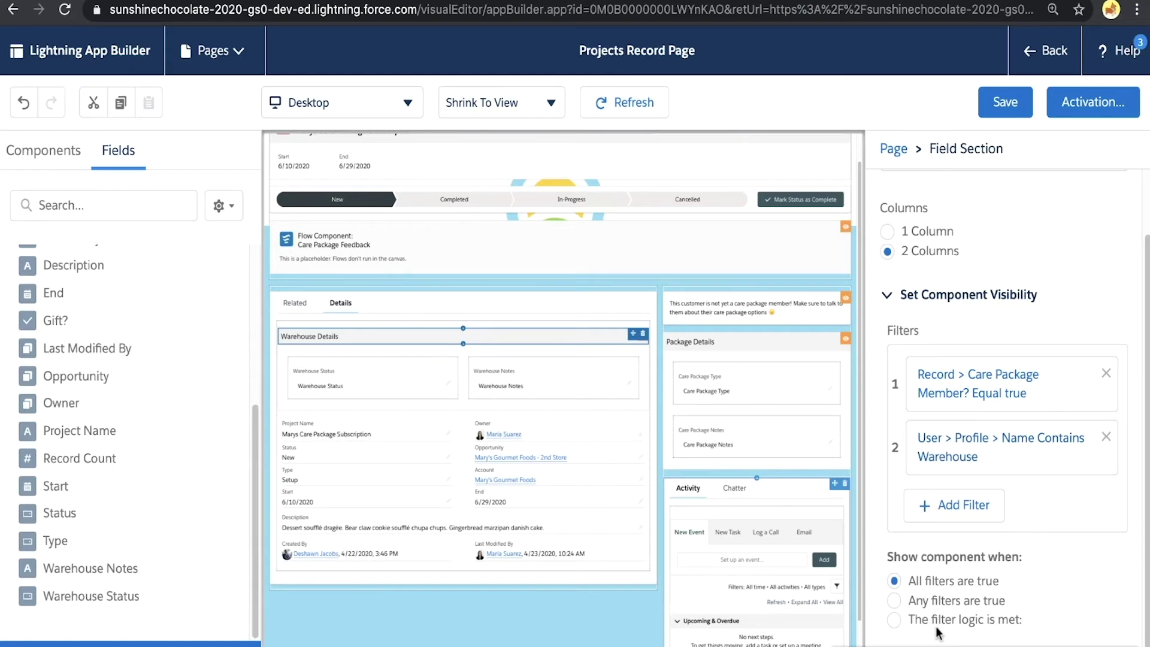
Save the Projects Record Page and go back to the Marys Care Package Subscription record.
{"action": "left_click", "coordinate": [999, 97]}
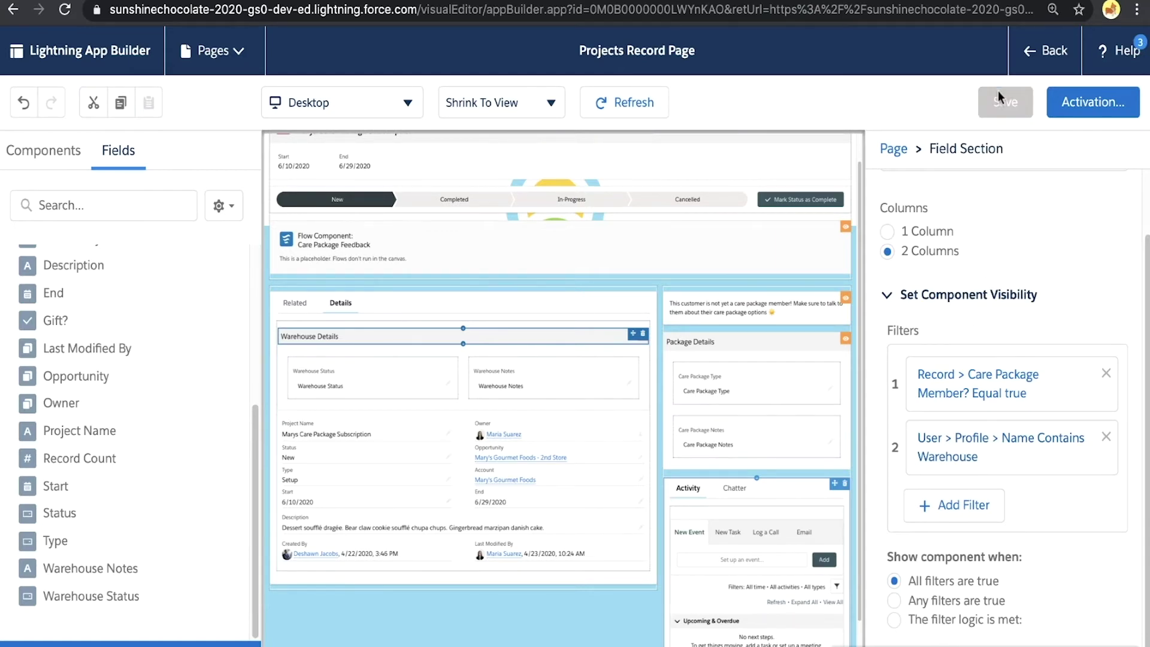
{"action": "left_click", "coordinate": [1046, 60]}
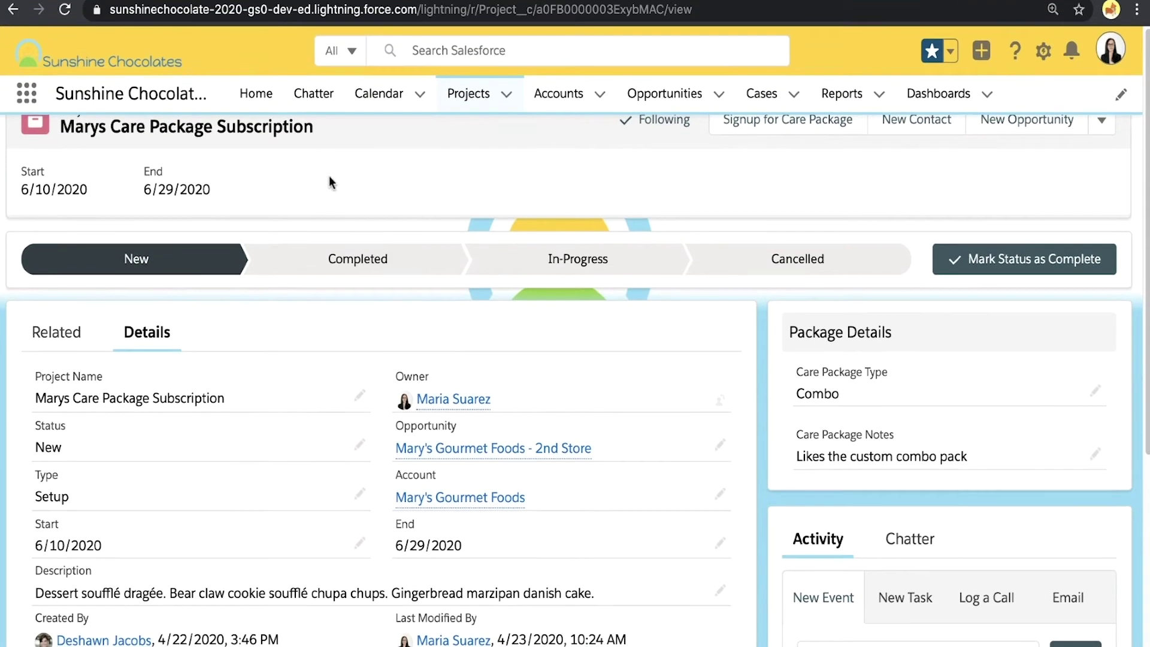
Reload the record as the warehouse-profile user and open Warehouse Status's picklist for editing.
{"action": "scroll", "coordinate": [329, 183], "scroll_direction": "up", "scroll_amount": 1}
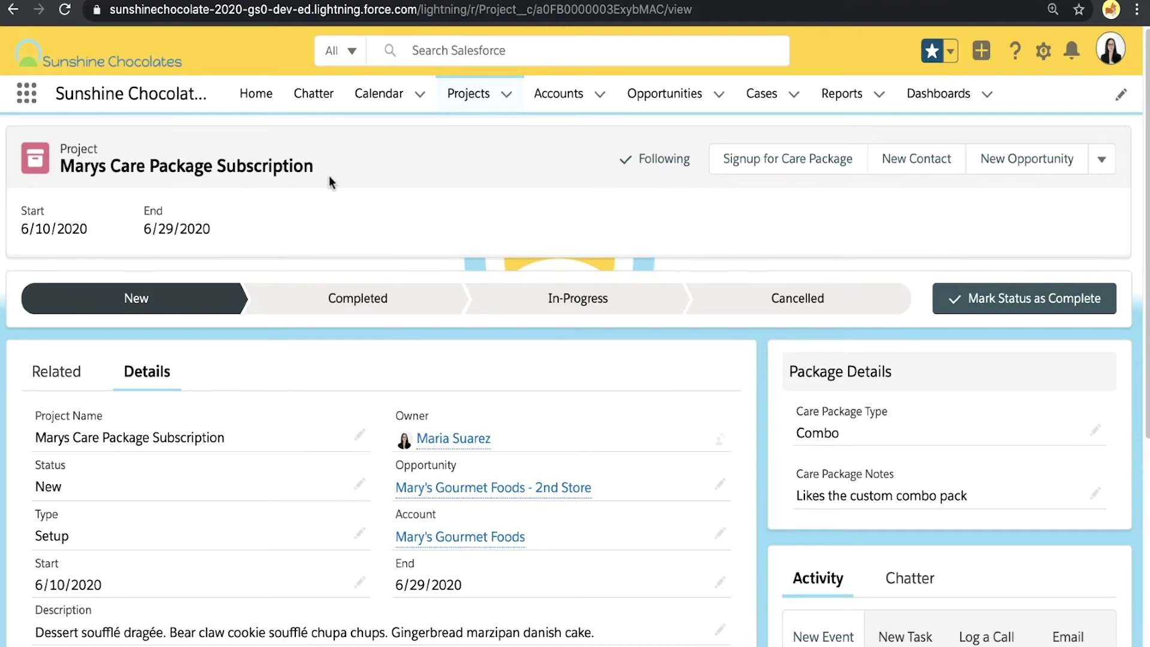
{"action": "key", "text": "ctrl+Right"}
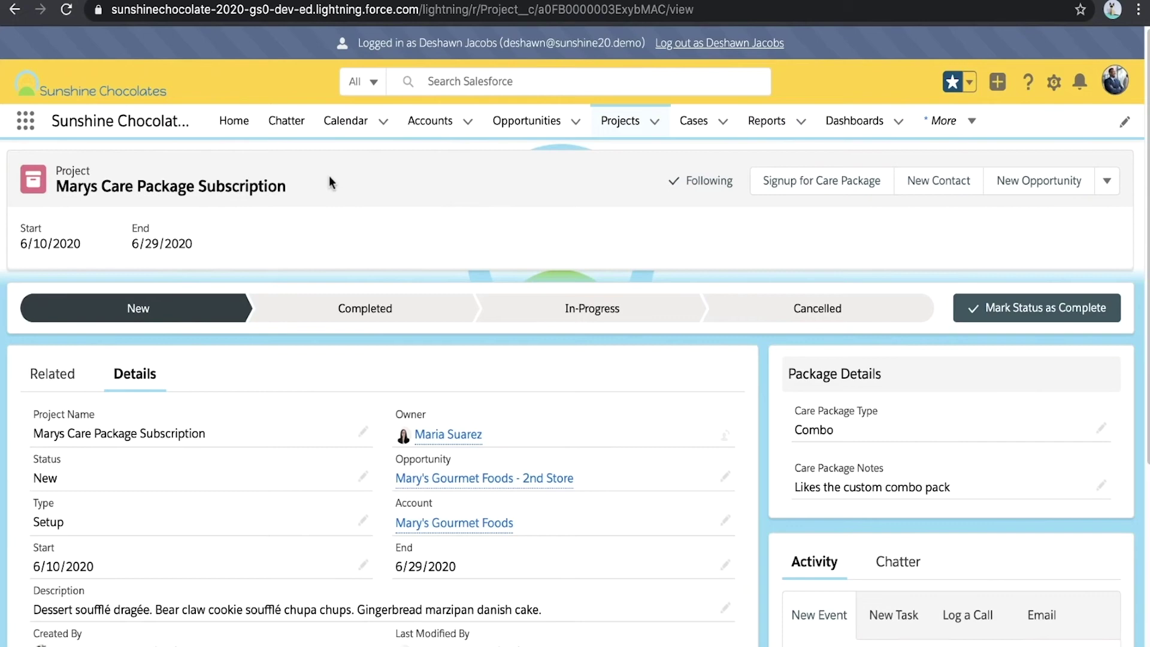
{"action": "key", "text": "super+r"}
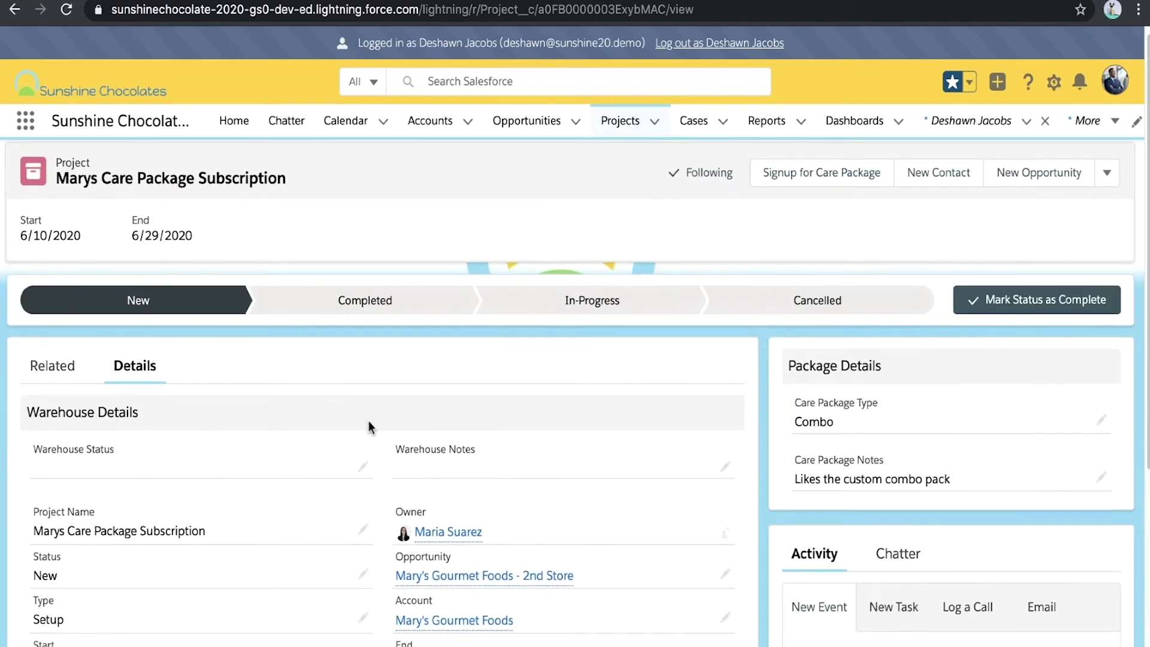
{"action": "left_click", "coordinate": [370, 463]}
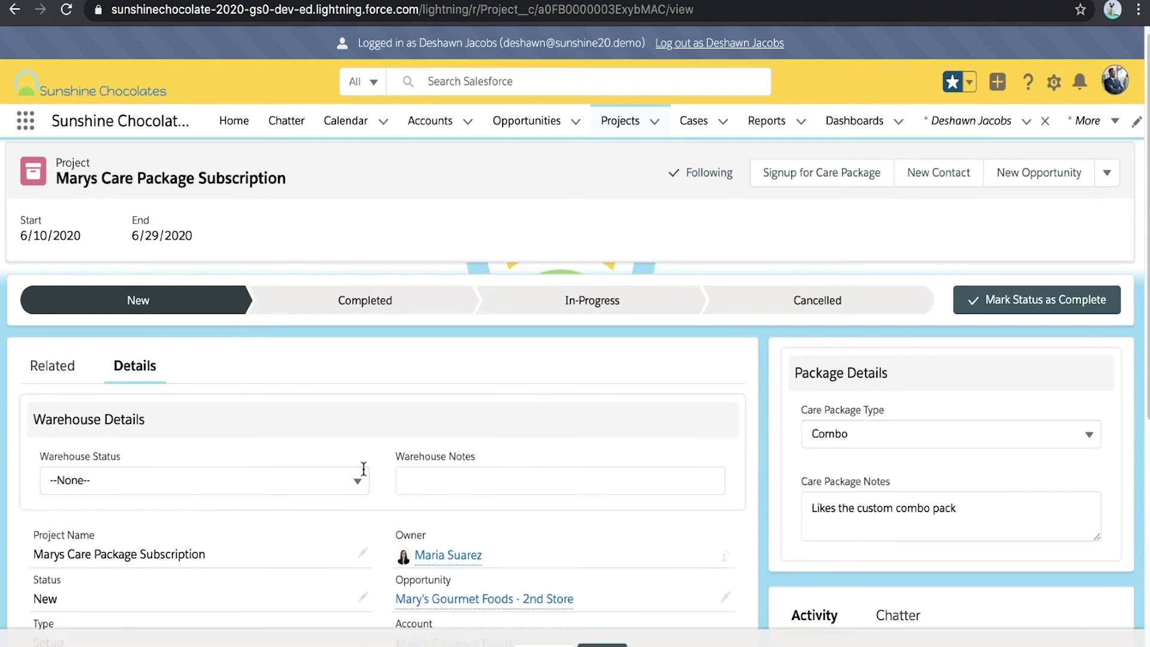
{"action": "left_click", "coordinate": [356, 480]}
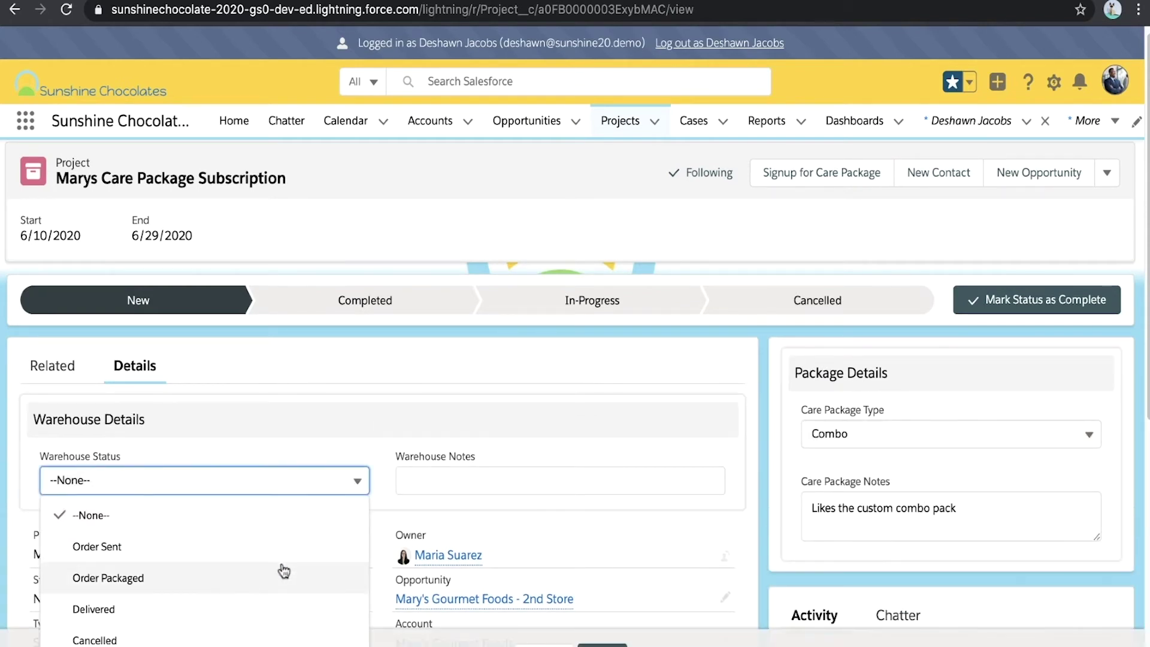